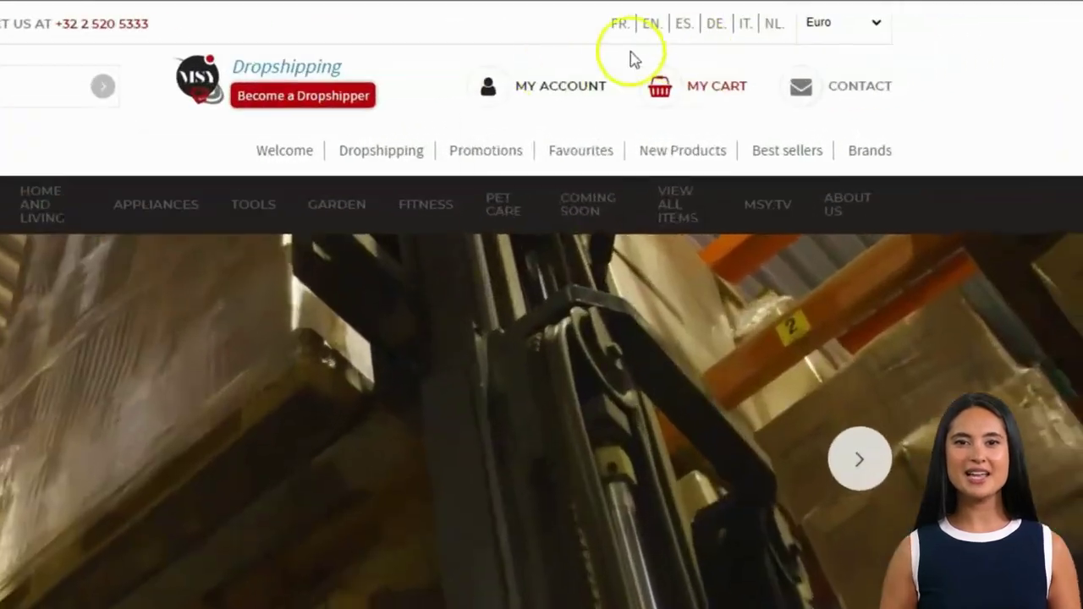
Step: Log in to the customer account by filling the email field from Chrome's saved login
mouse_move(798, 91)
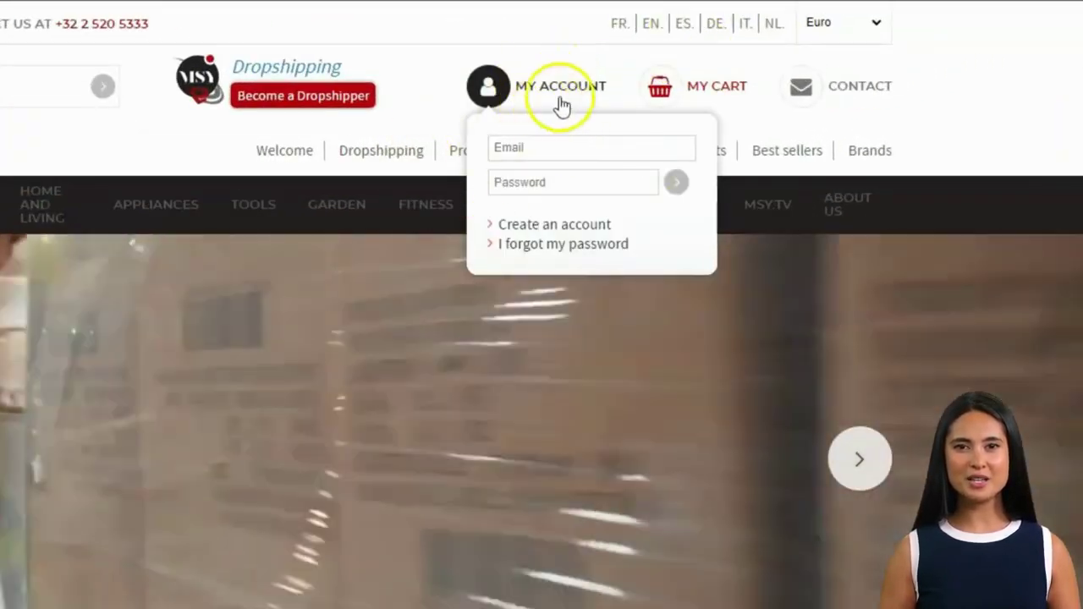
left_click(544, 141)
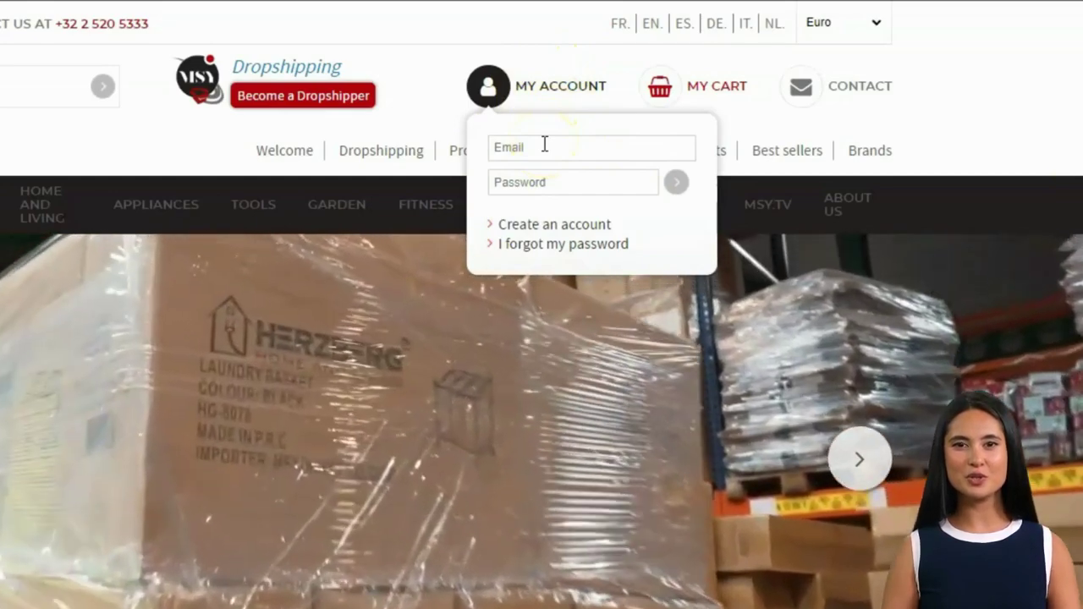
left_click(545, 144)
left_click(628, 196)
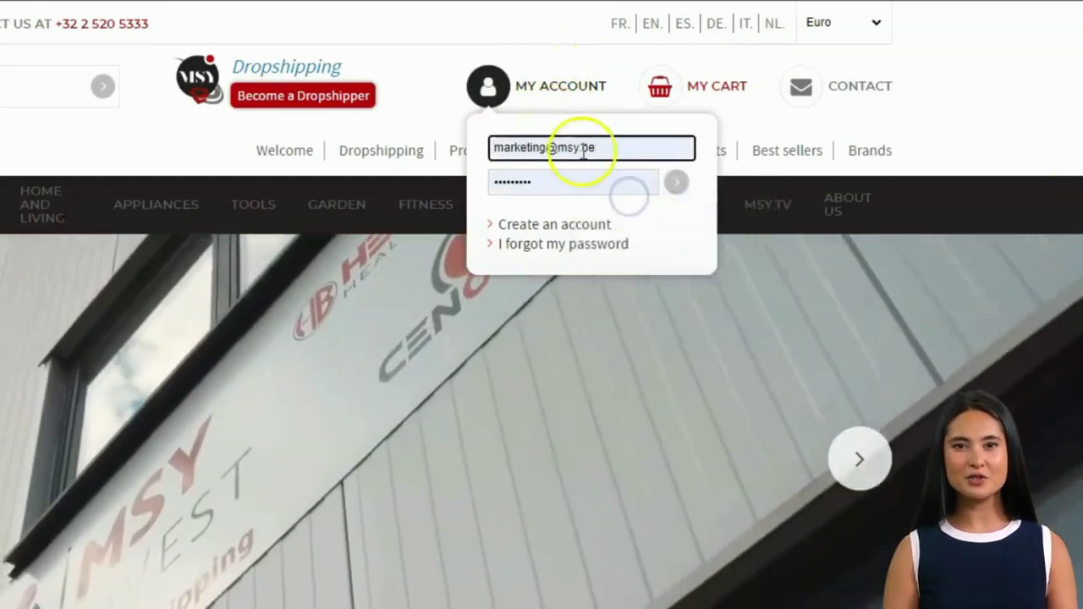
left_click(677, 188)
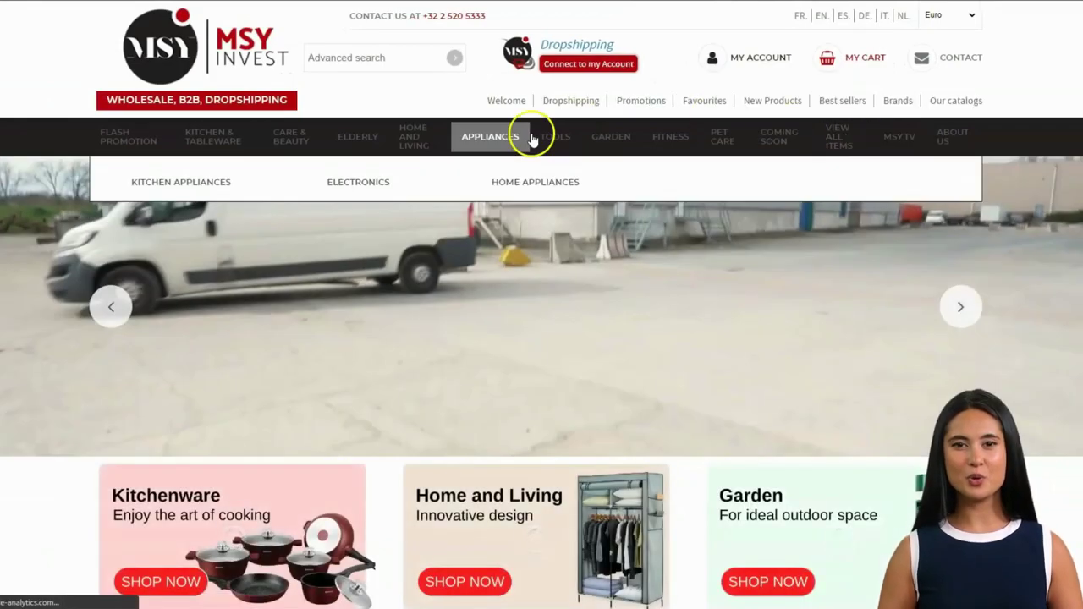
Step: Go to Kitchen & Tableware > Cookware Set to list the cookware sets
scroll(382, 334, "down", 8)
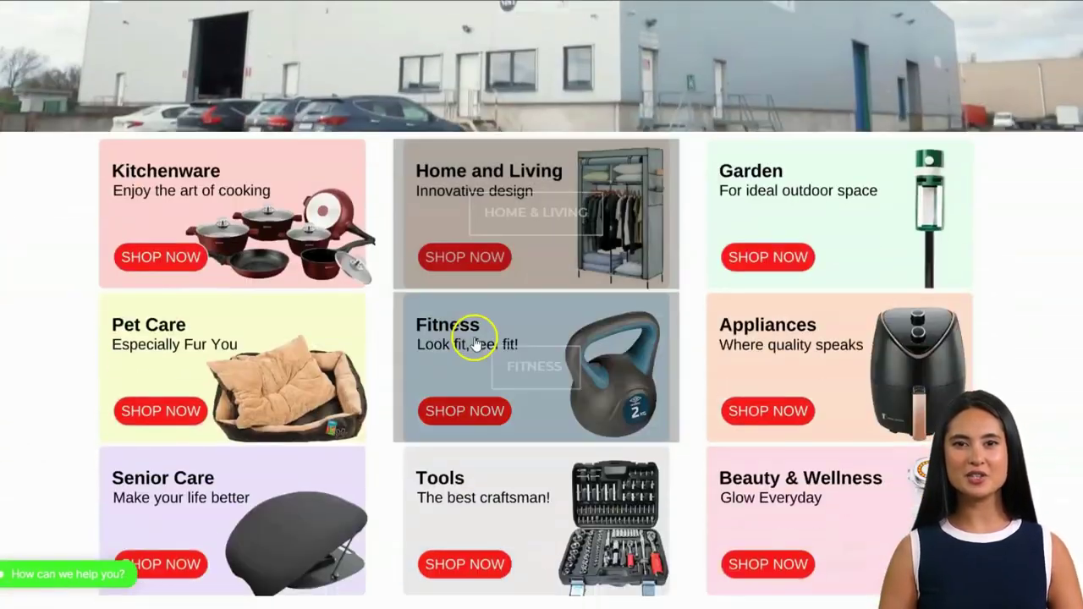
scroll(423, 331, "up", 8)
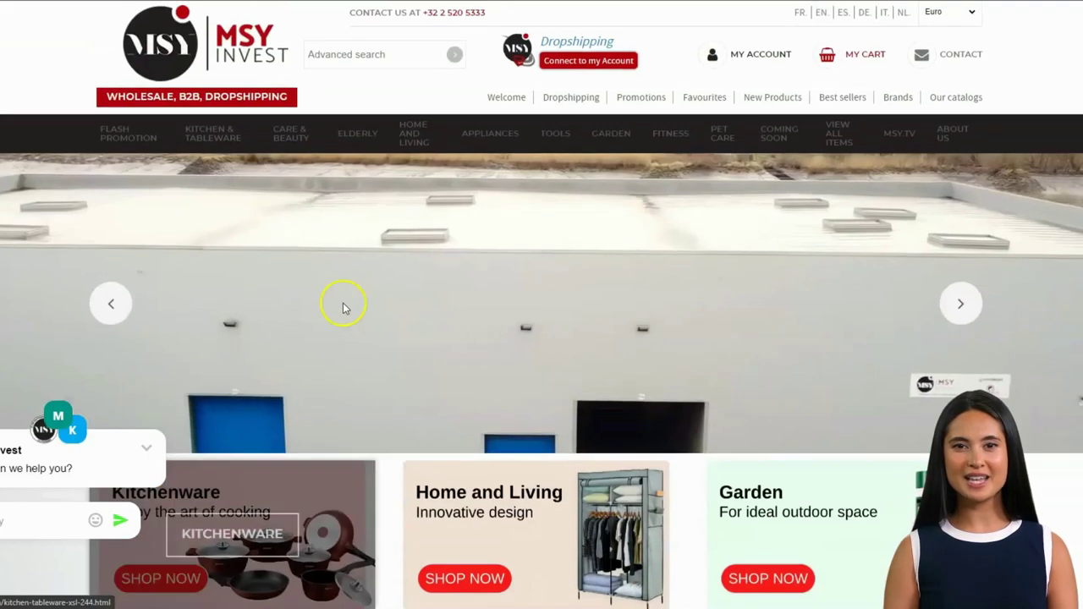
mouse_move(230, 138)
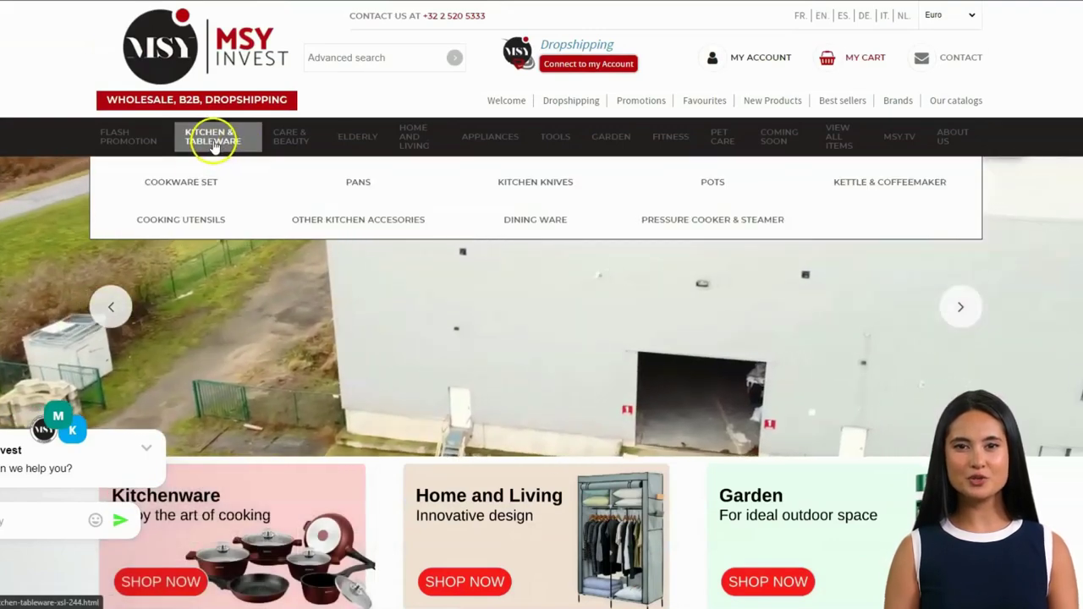
left_click(194, 183)
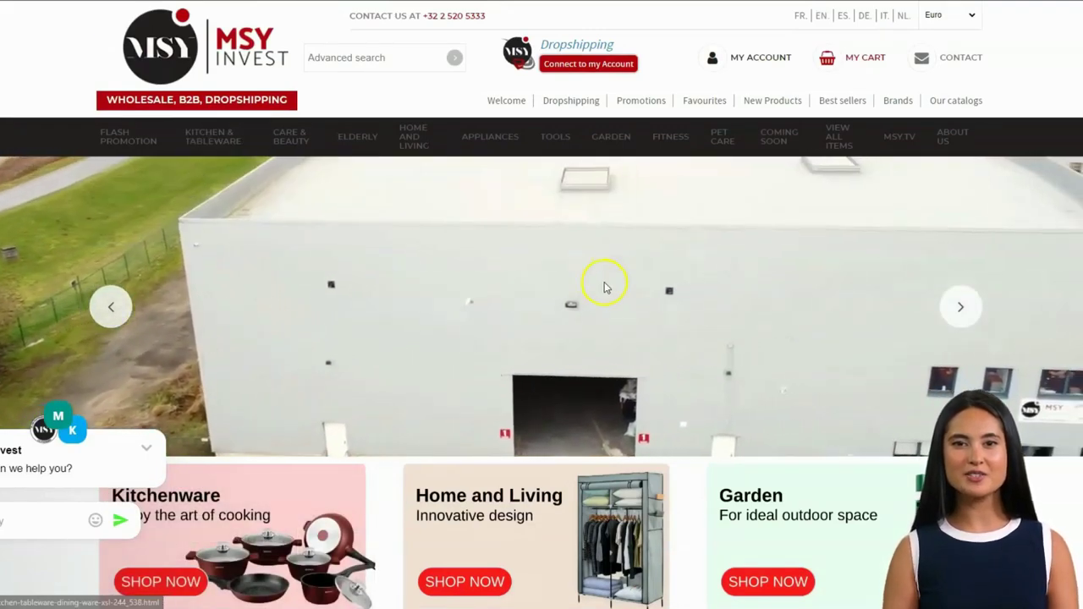
scroll(536, 387, "down", 10)
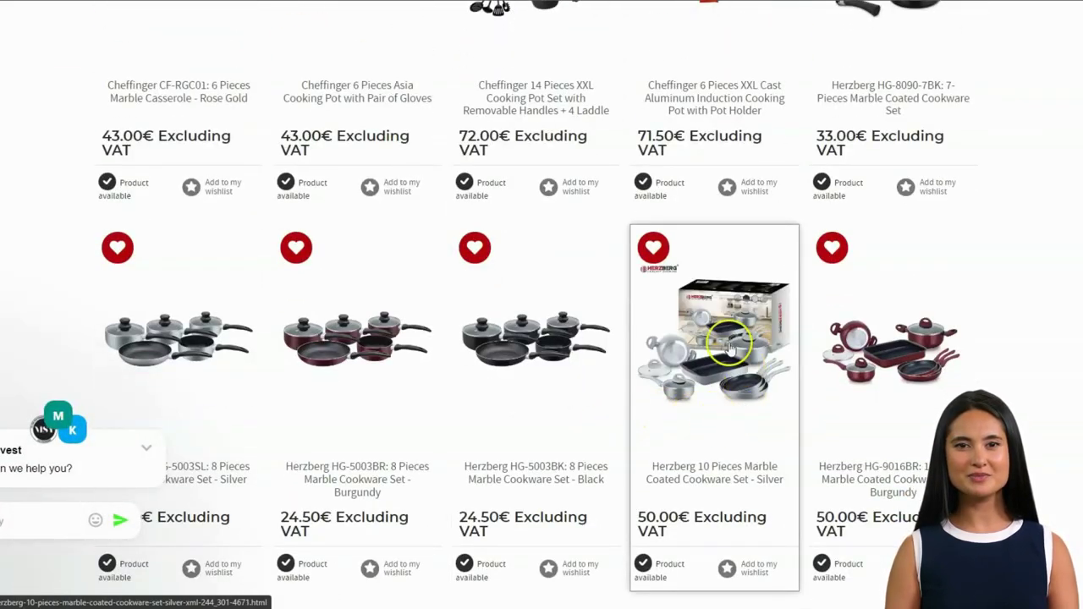
Step: Open the Royalty Line RL-BS1010M 10-piece ceramic cookware set, priced 73.00€ excluding VAT
scroll(536, 418, "down", 4)
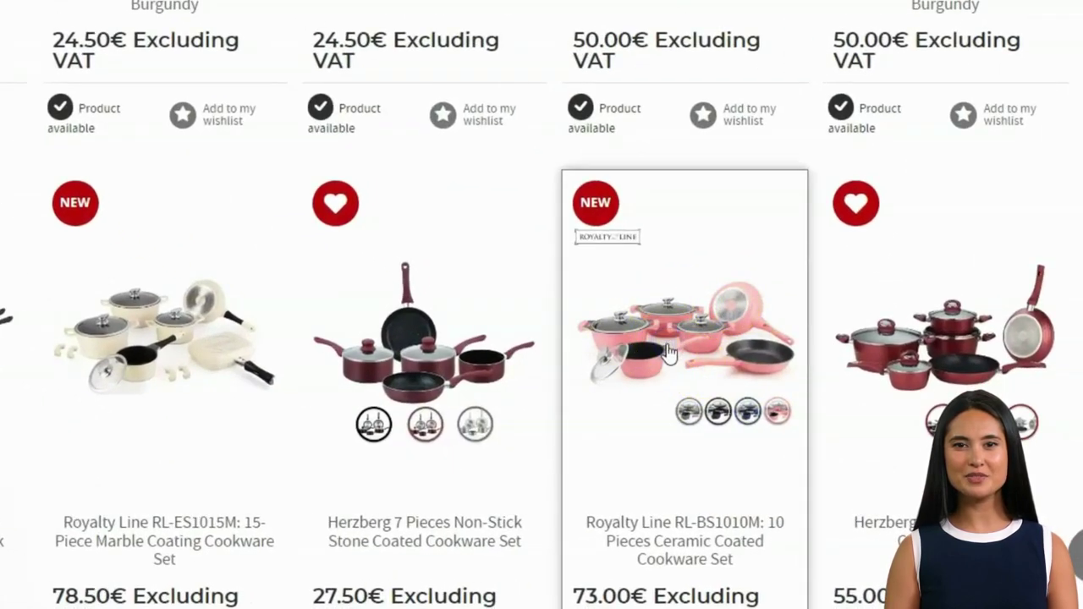
left_click(668, 354)
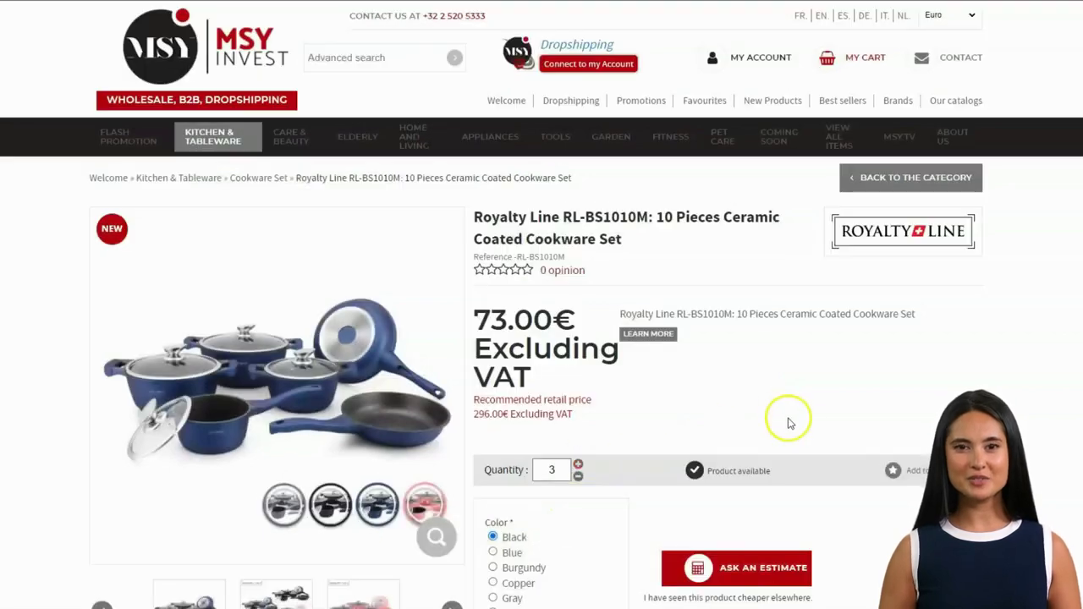
Step: Ask an estimate for three black RL-BS1010M sets, totalling 219.00€ excluding VAT
scroll(793, 454, "down", 3)
left_click(731, 386)
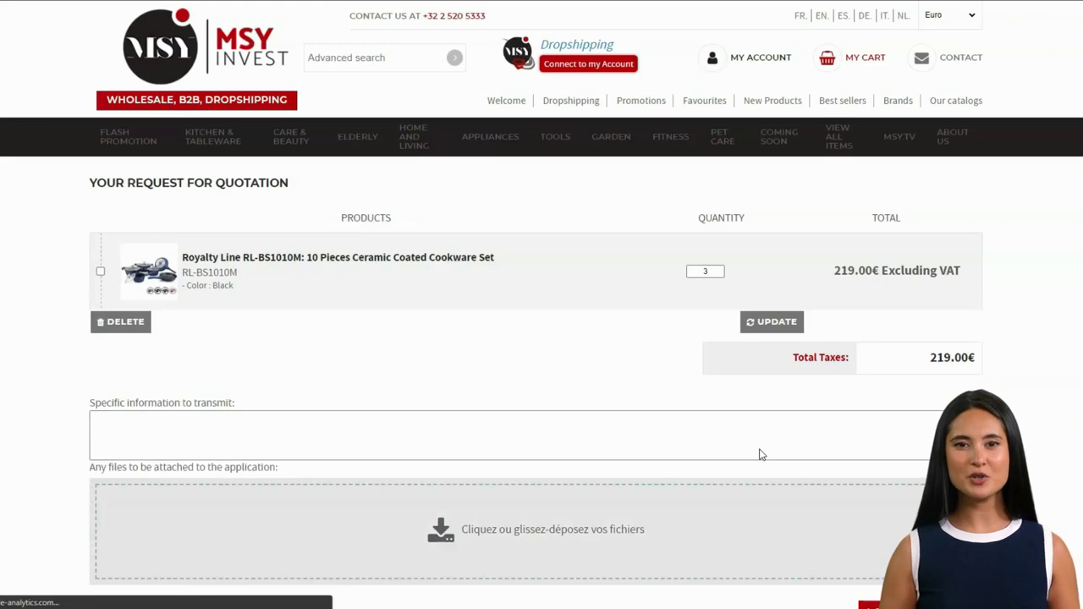
Step: Tick the RL-BS1010M row on the quotation page and finish the request
mouse_move(748, 127)
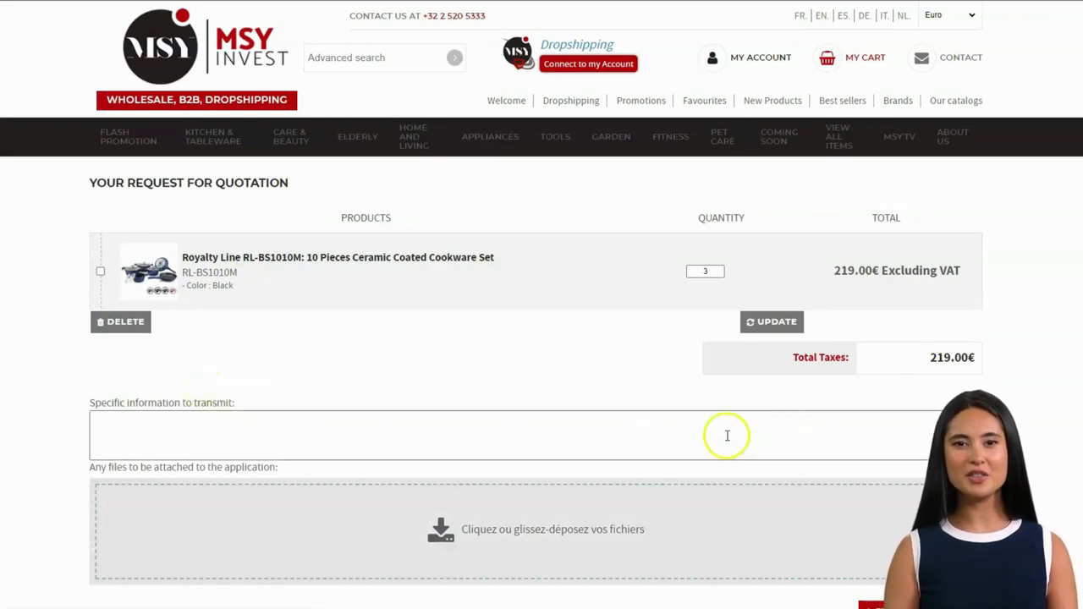
scroll(724, 444, "down", 4)
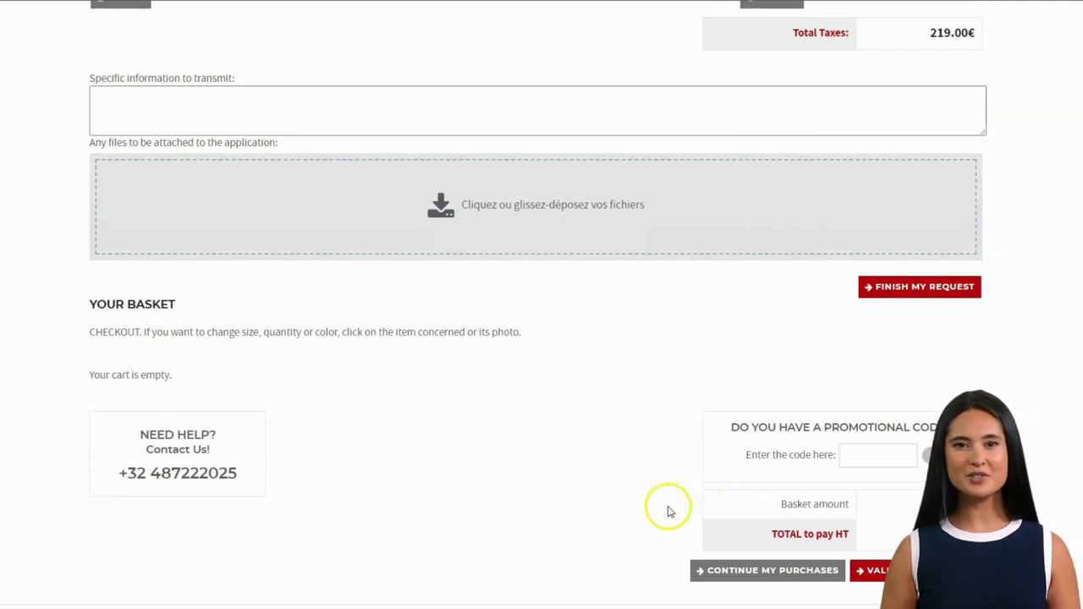
scroll(635, 495, "up", 5)
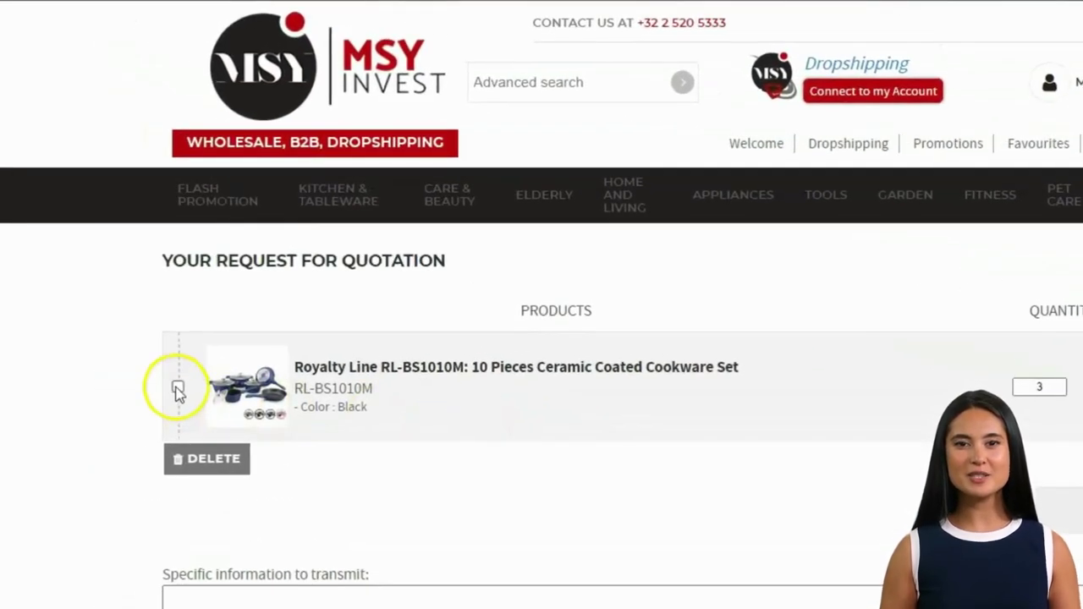
left_click(178, 389)
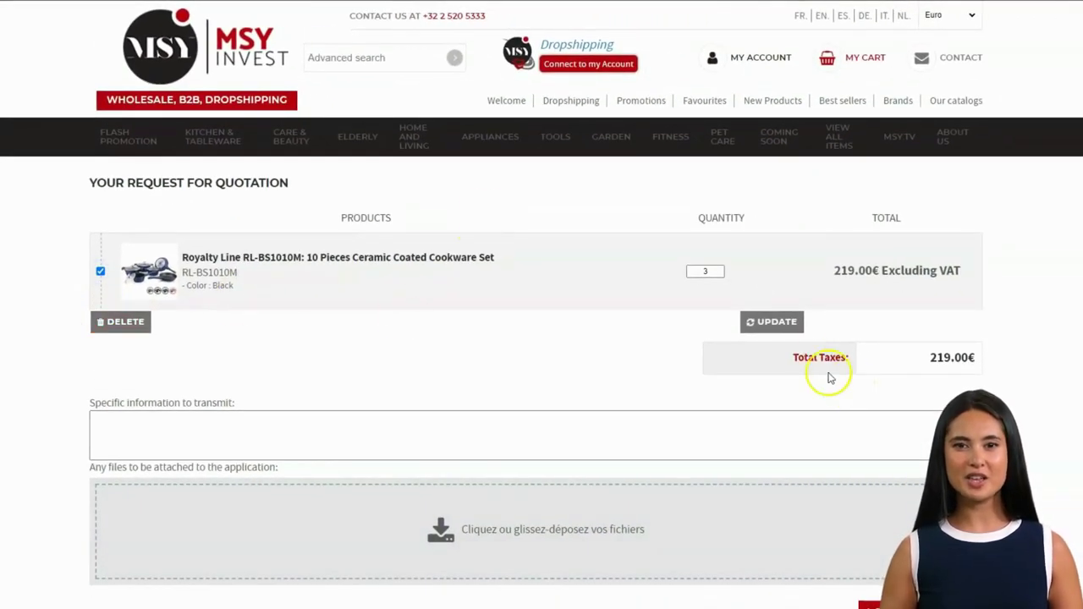
scroll(745, 385, "down", 1)
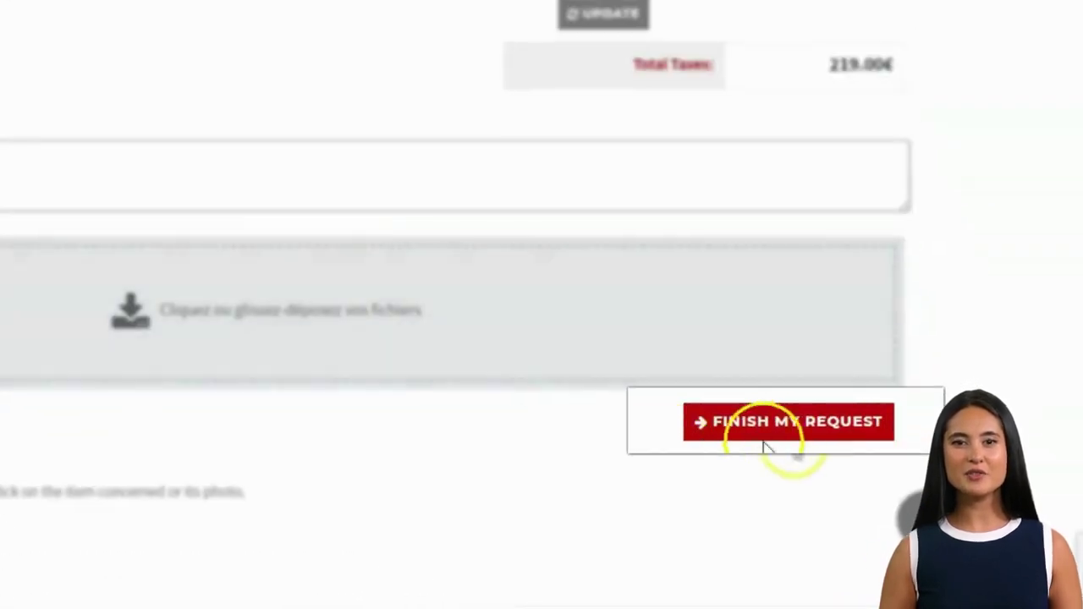
left_click(774, 425)
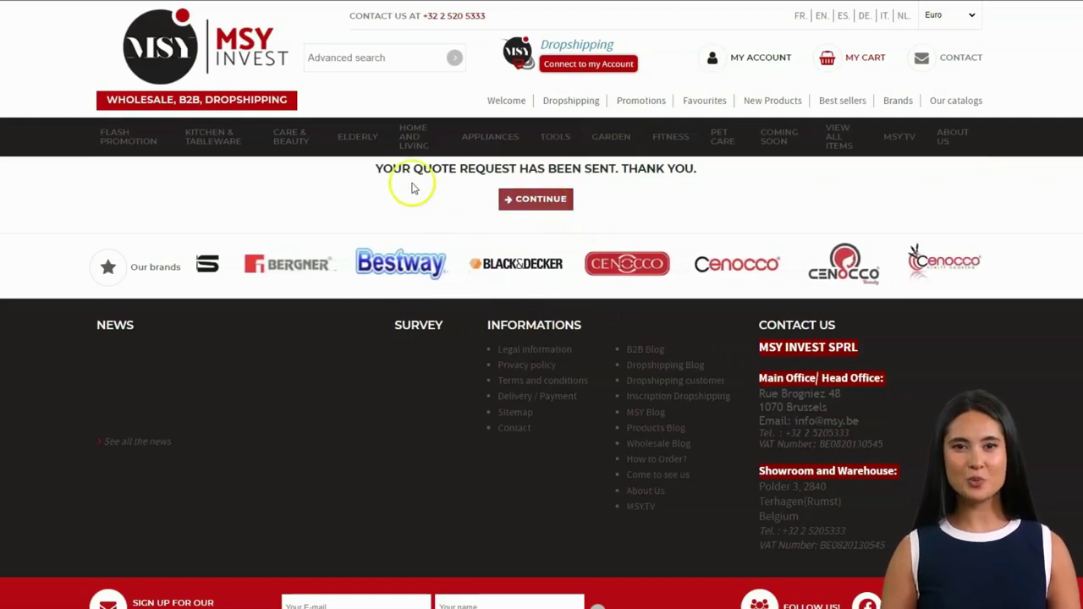
Step: Continue past the 'Your quote request has been sent' page to the home page
left_click(535, 199)
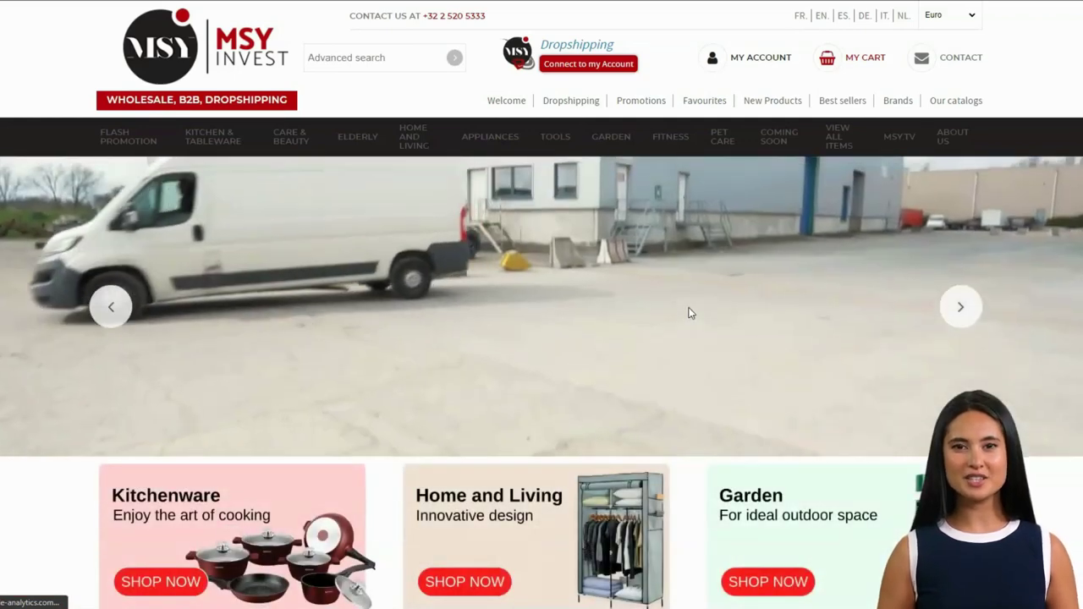
left_click(691, 314)
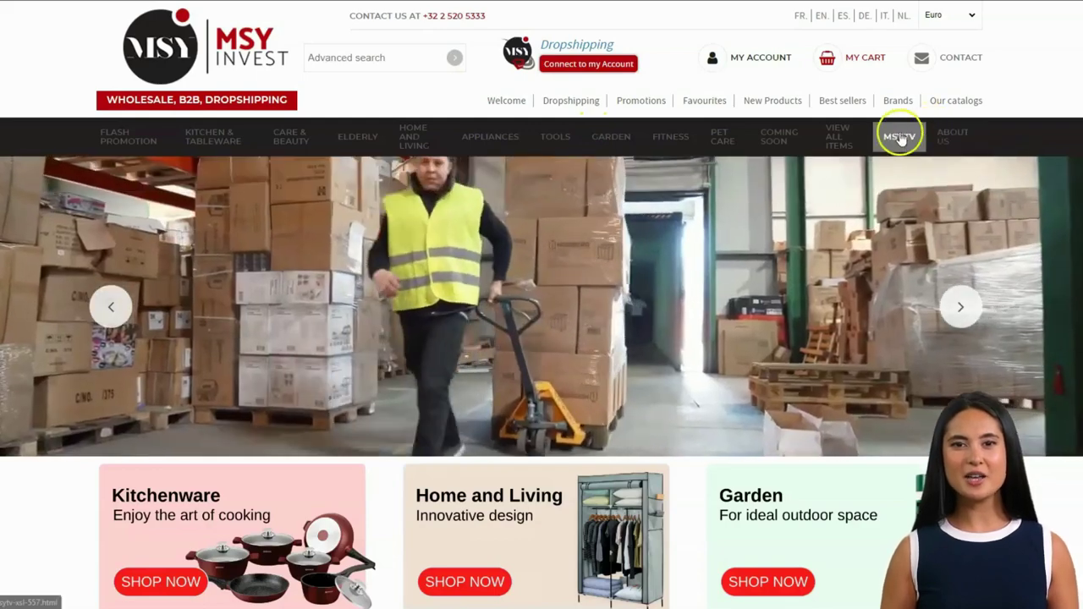
Step: From My Account, open Track your requests for quotations
mouse_move(854, 156)
mouse_move(742, 55)
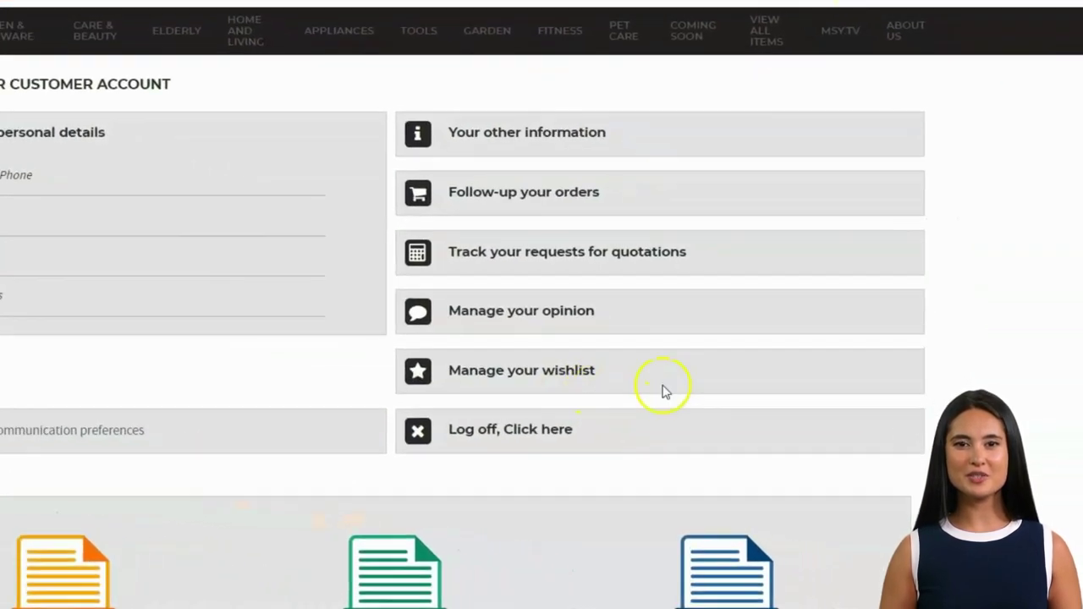
left_click(649, 250)
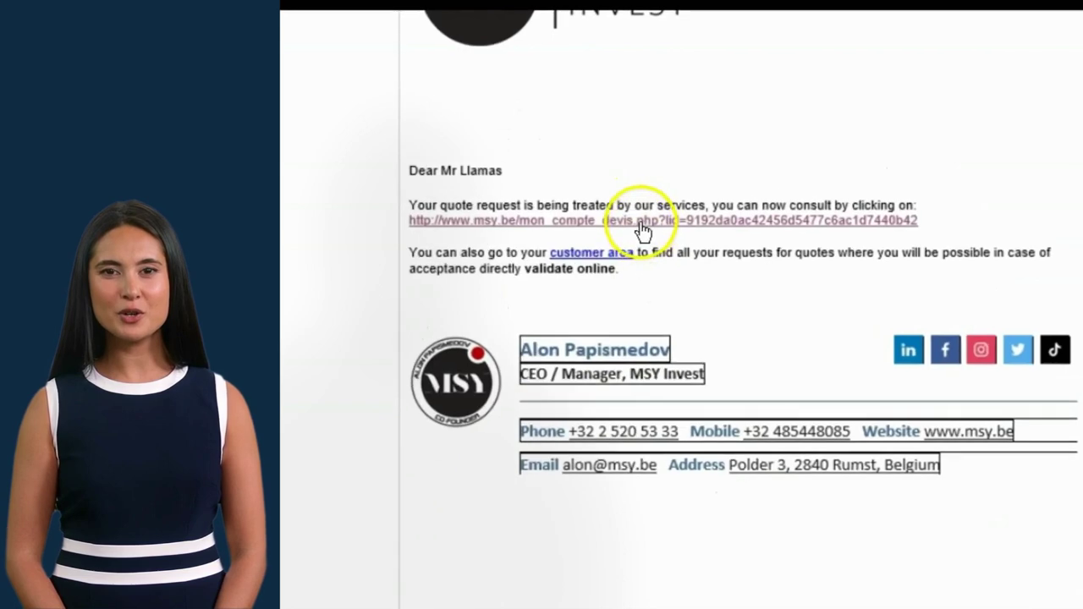
Step: Follow the email's link to the 284.99€ quote and proceed to Delivery and Payment
left_click(643, 221)
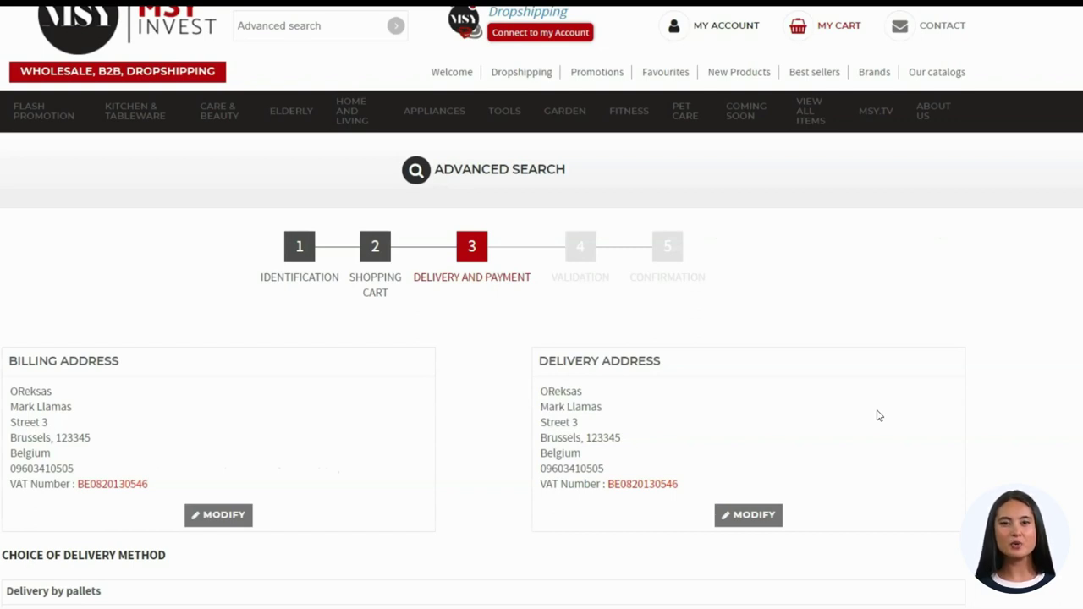
Step: Select 'Paiement par virement bancaire - NOUVELLE VERSION' as the payment method after trying the card and PayPal options
scroll(852, 407, "down", 1)
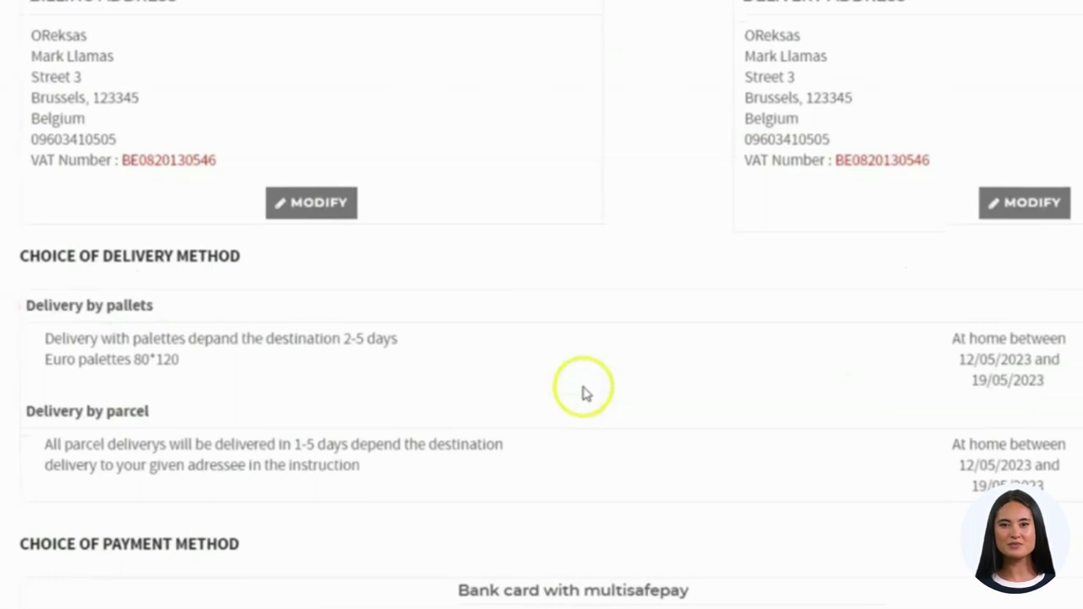
scroll(421, 372, "down", 3)
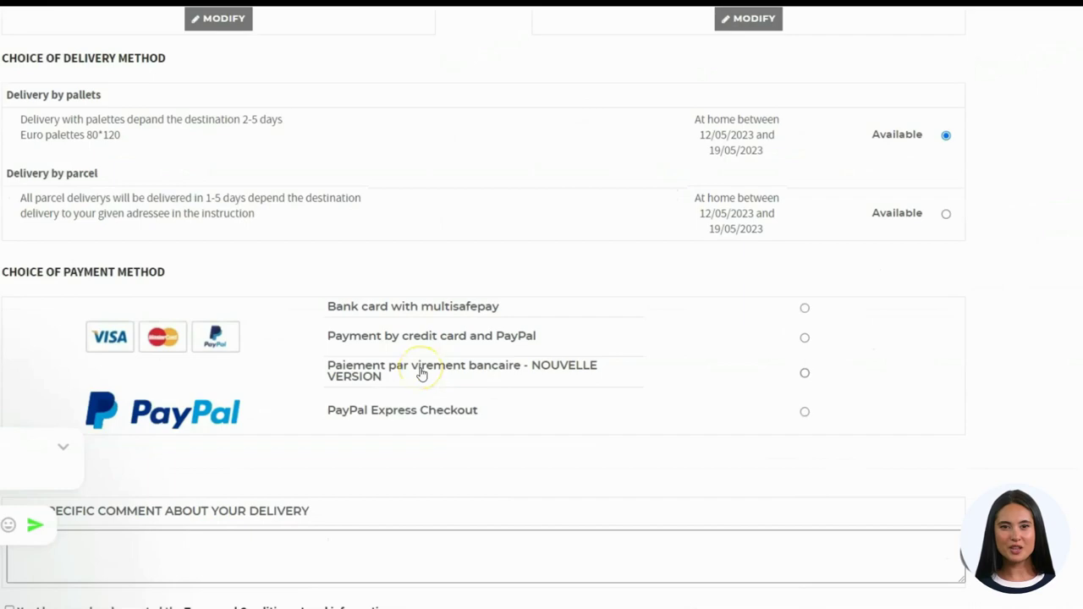
scroll(421, 374, "up", 3)
scroll(422, 373, "down", 5)
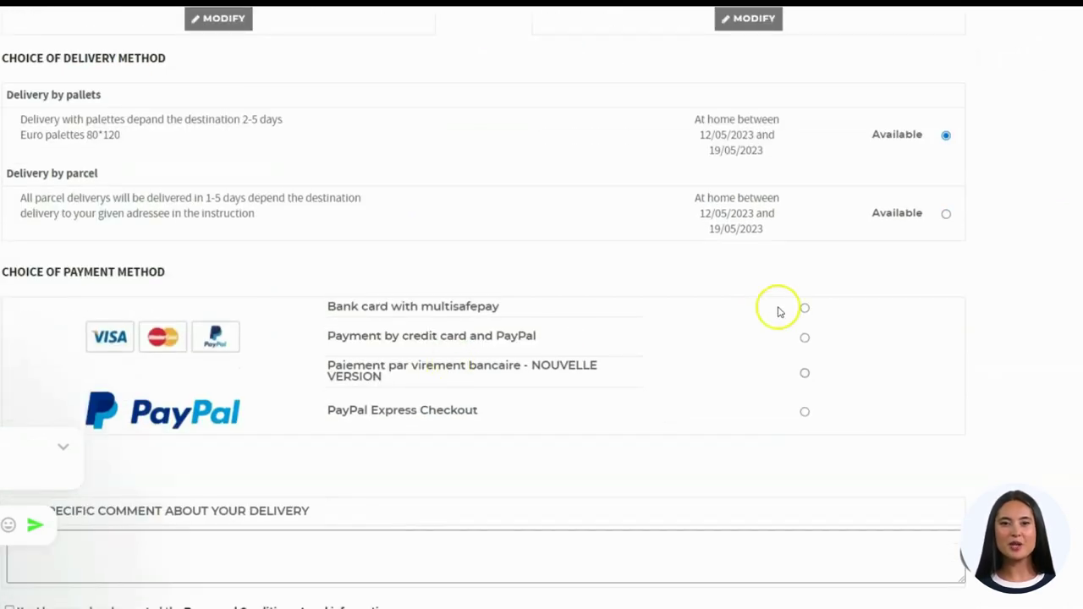
left_click(805, 308)
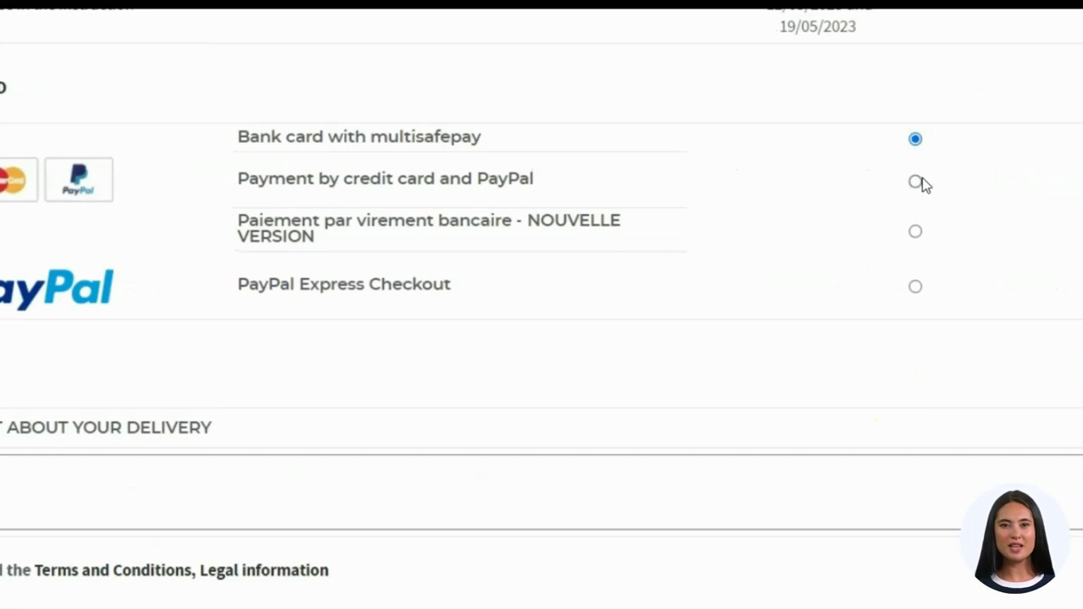
left_click(915, 233)
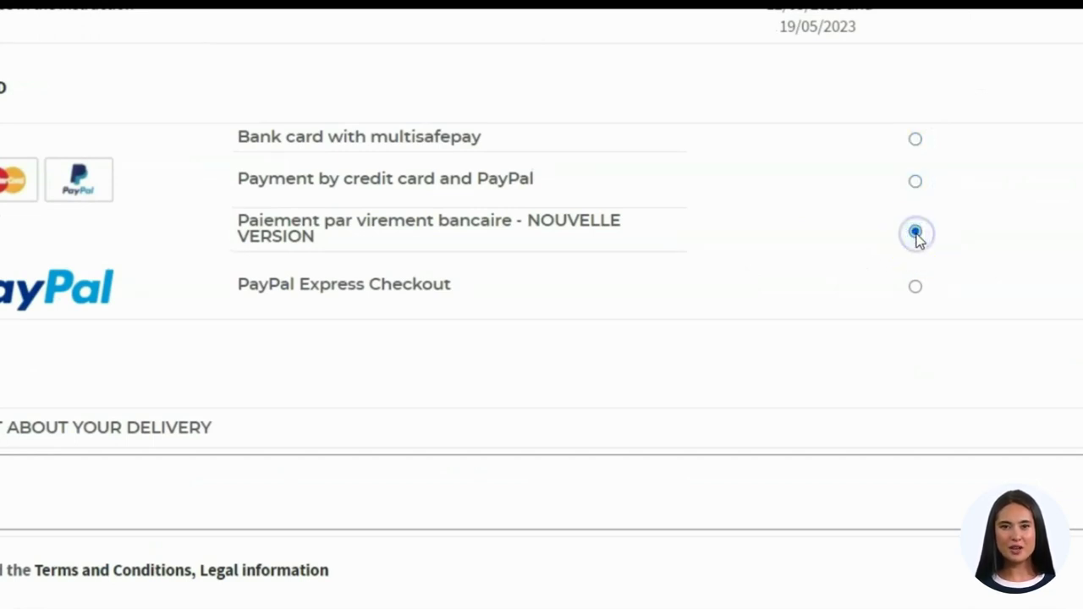
left_click(916, 286)
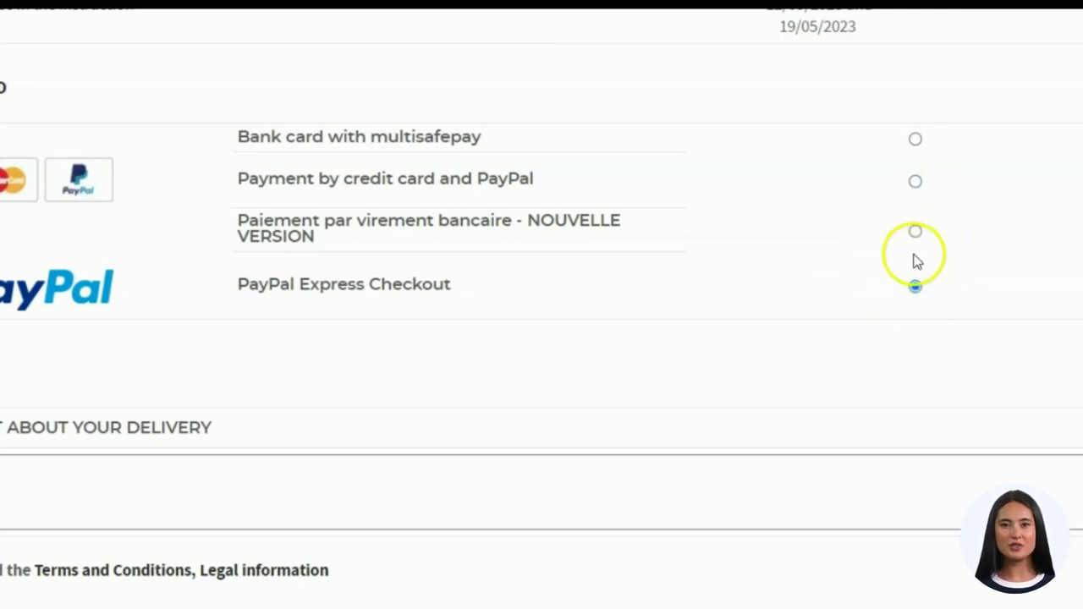
left_click(914, 231)
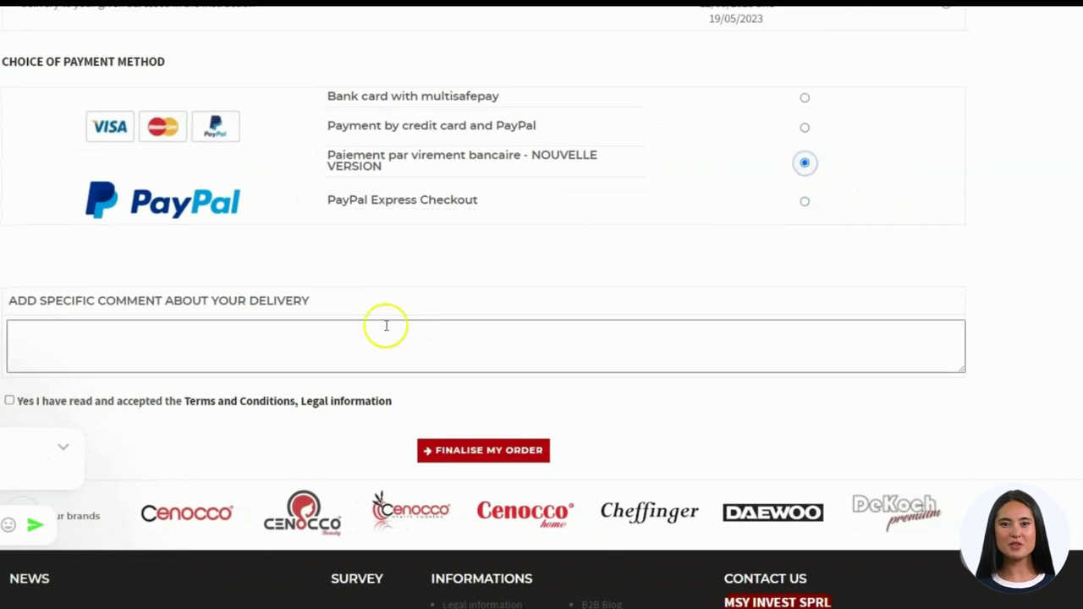
Step: Enter the delivery comment 'THIS IS A TEST ORDER' and tick the Terms and Conditions checkbox
left_click(260, 359)
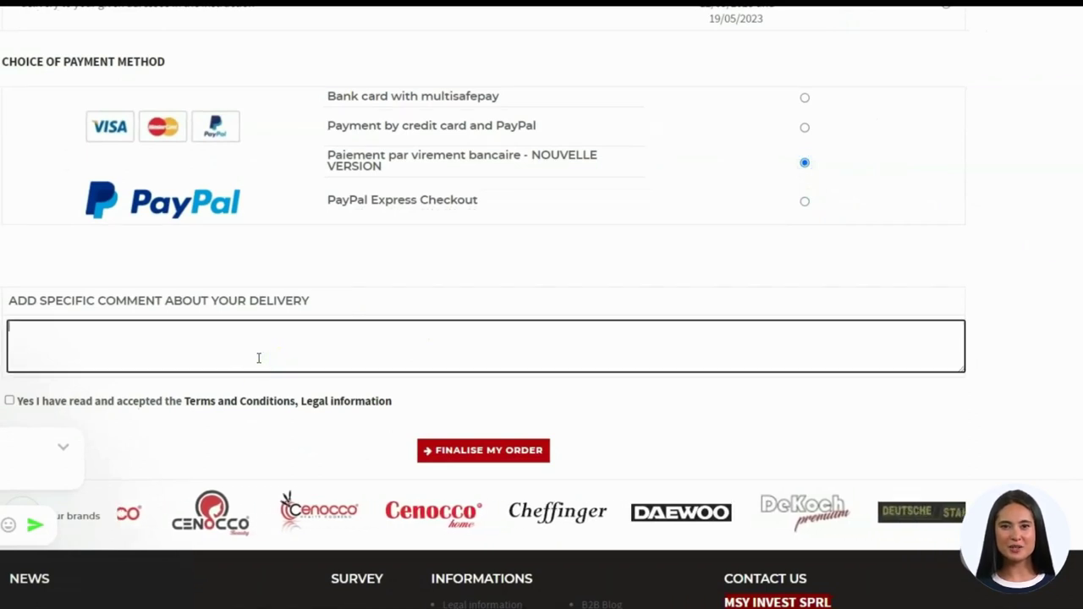
type("THIS IS ")
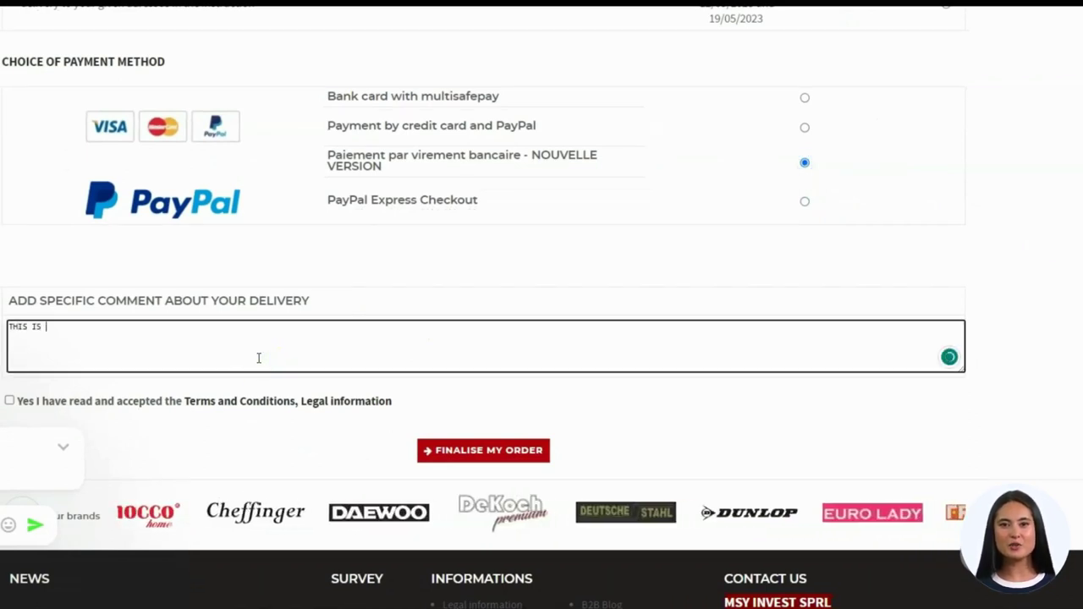
type("A TEST O")
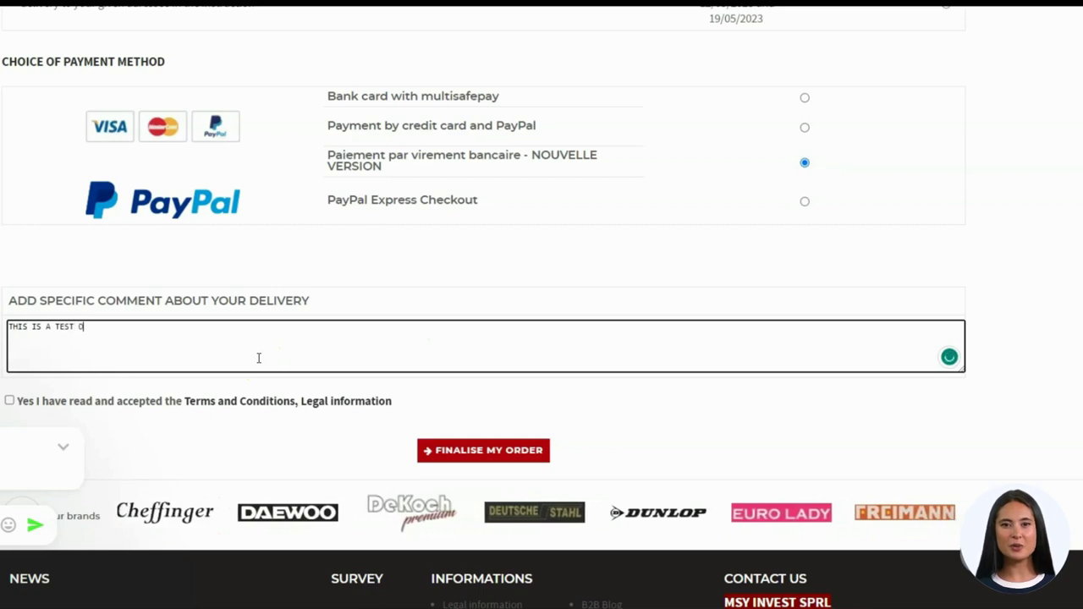
type("RDER")
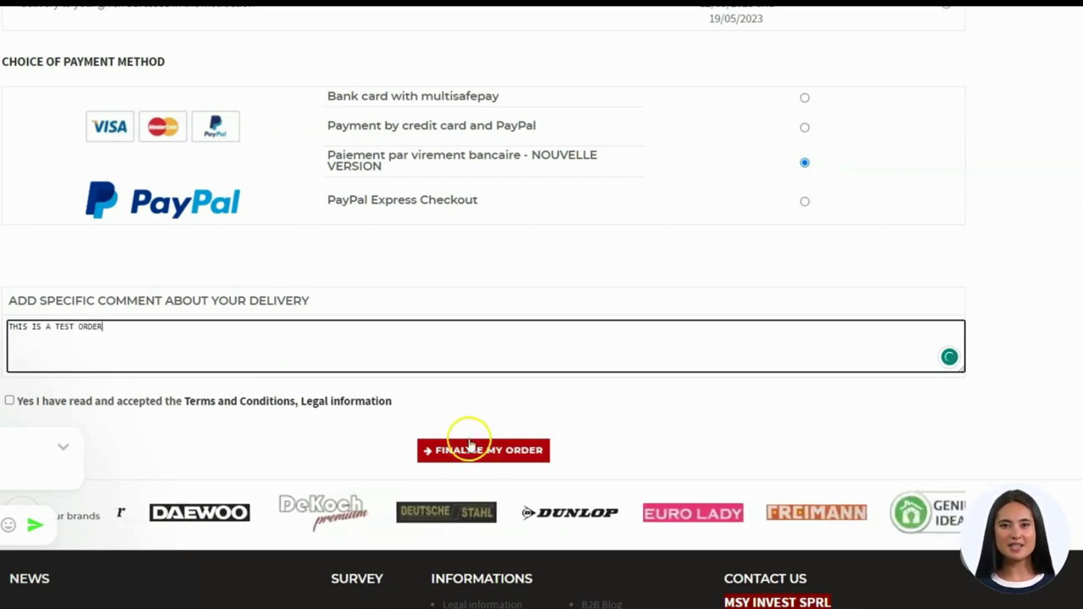
left_click(496, 464)
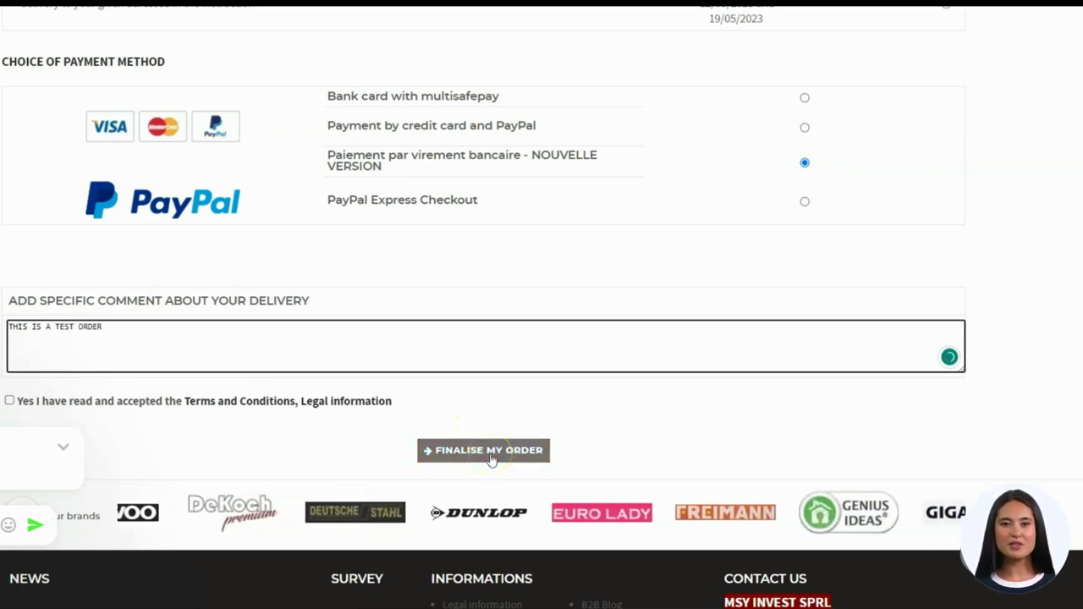
left_click(149, 377)
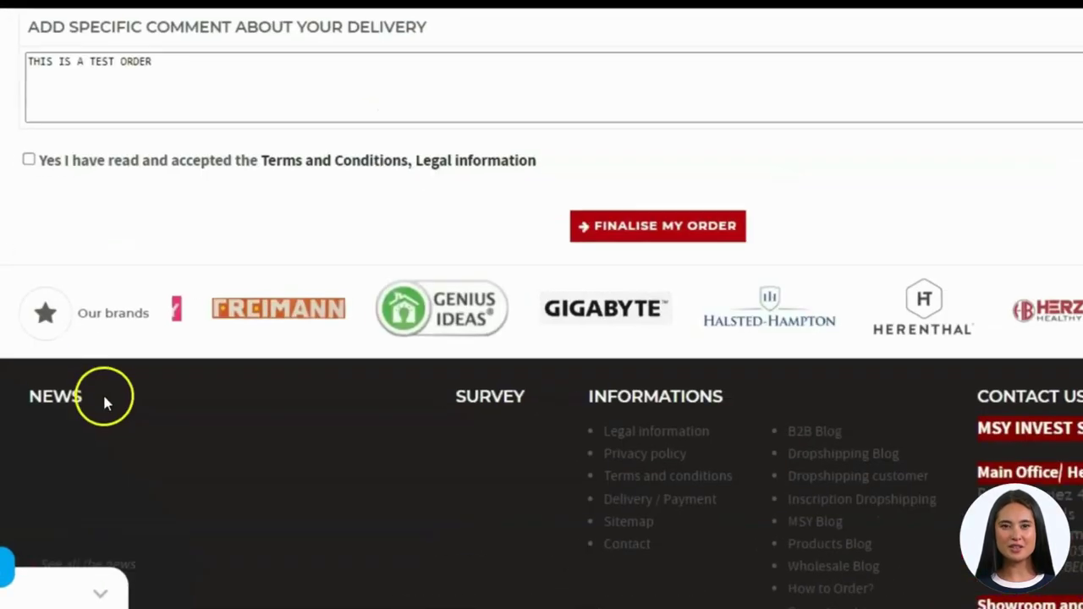
left_click(33, 170)
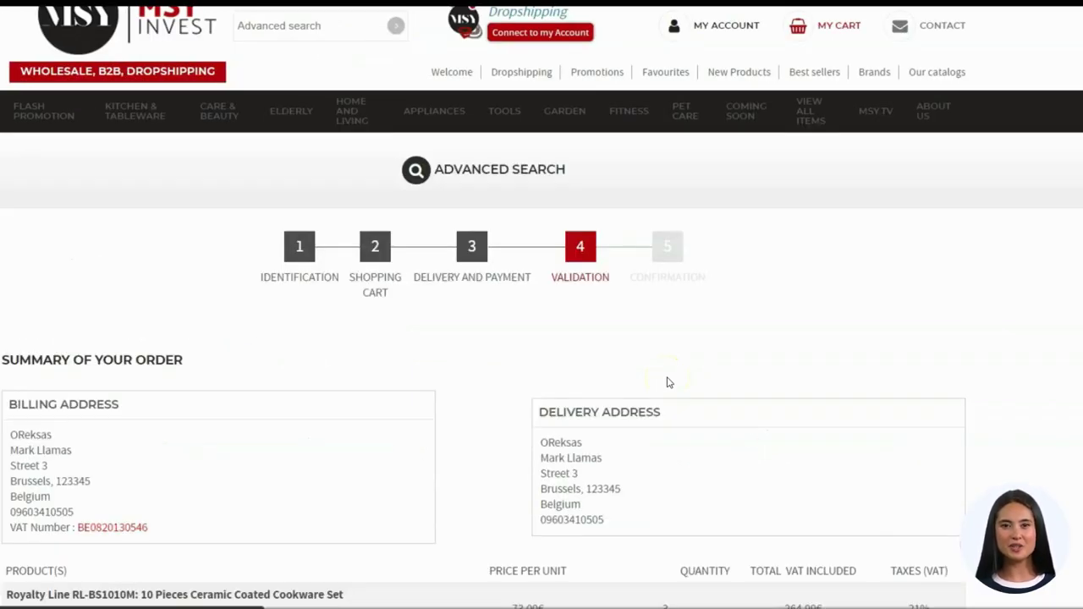
Step: Review the validation summary and totals, highlighting the IBAN/BIC bank transfer details
scroll(669, 383, "down", 1)
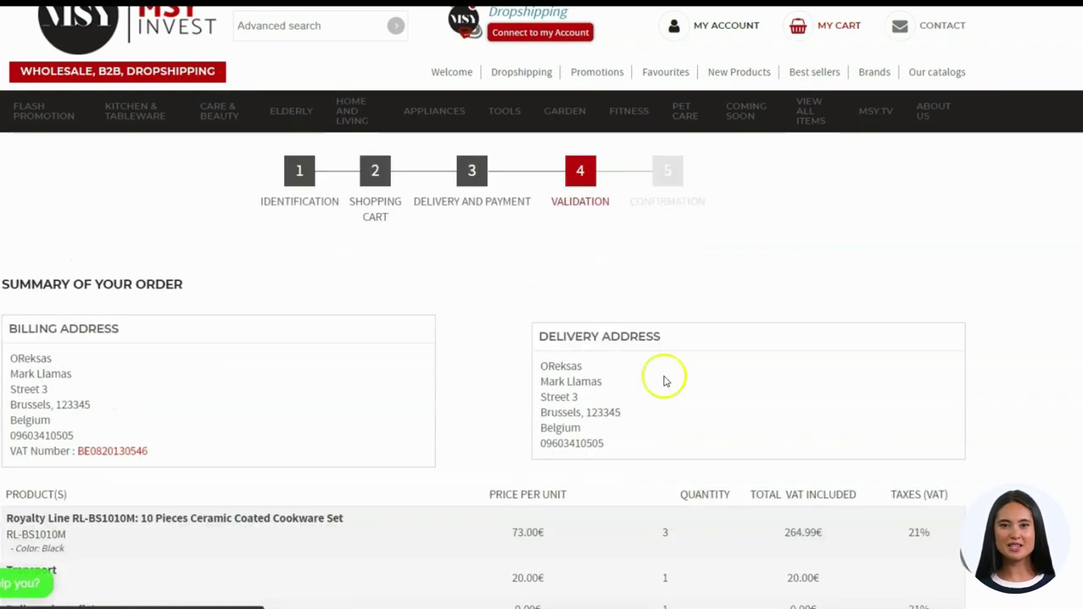
scroll(593, 354, "down", 2)
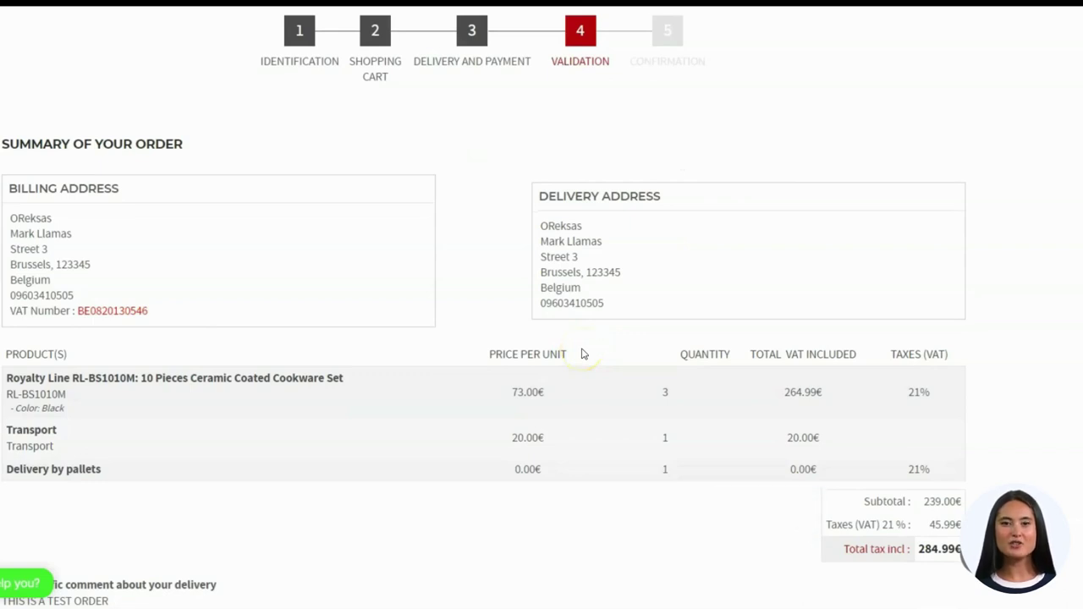
scroll(581, 354, "down", 3)
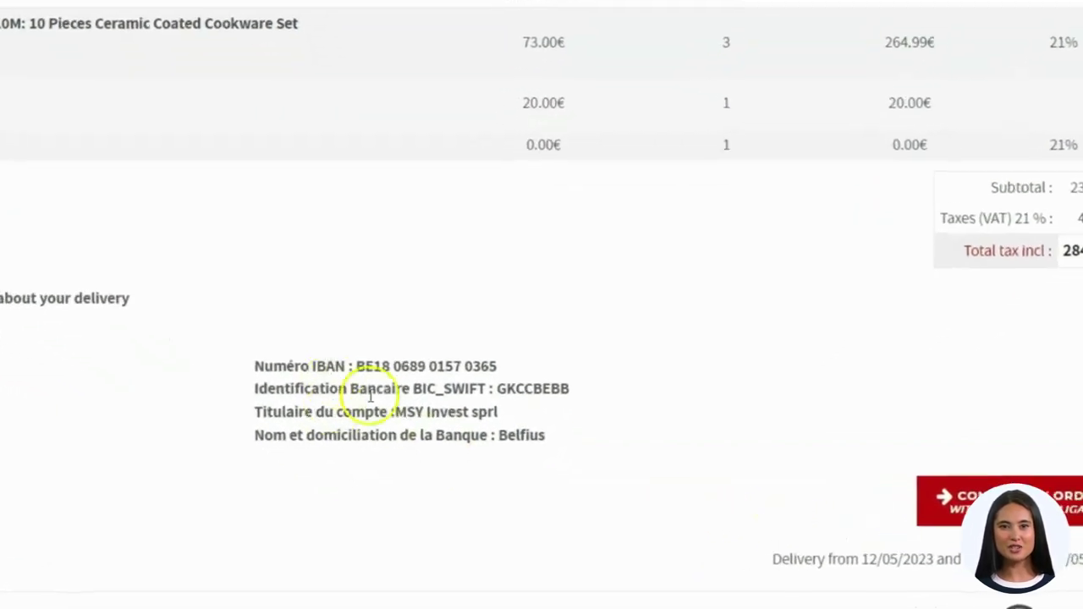
left_click_drag(234, 358, 587, 449)
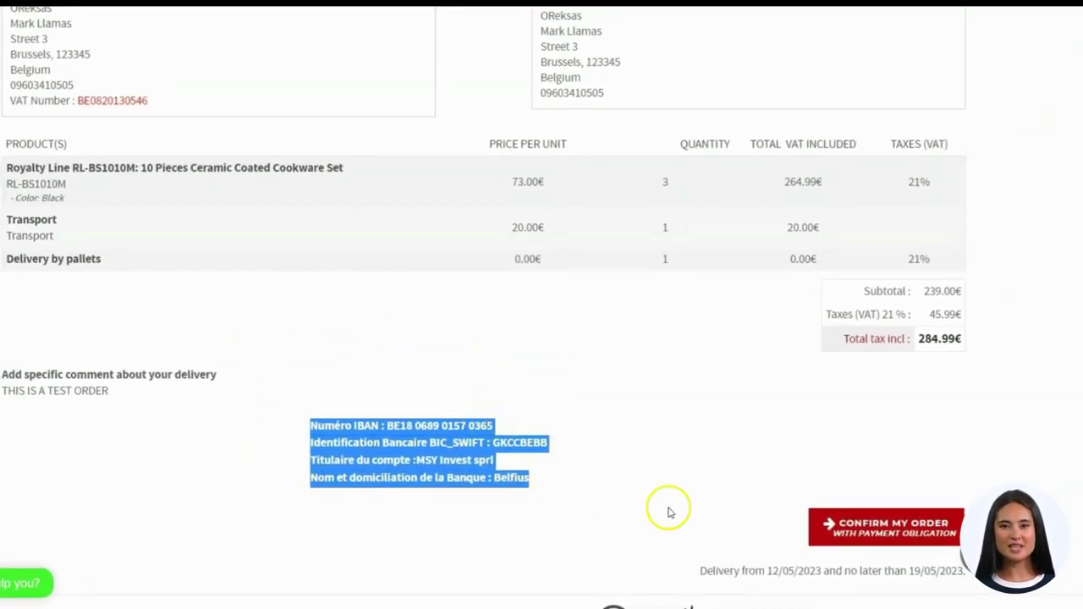
left_click(712, 500)
Step: Confirm the order with payment obligation so the site registers it
left_click(884, 538)
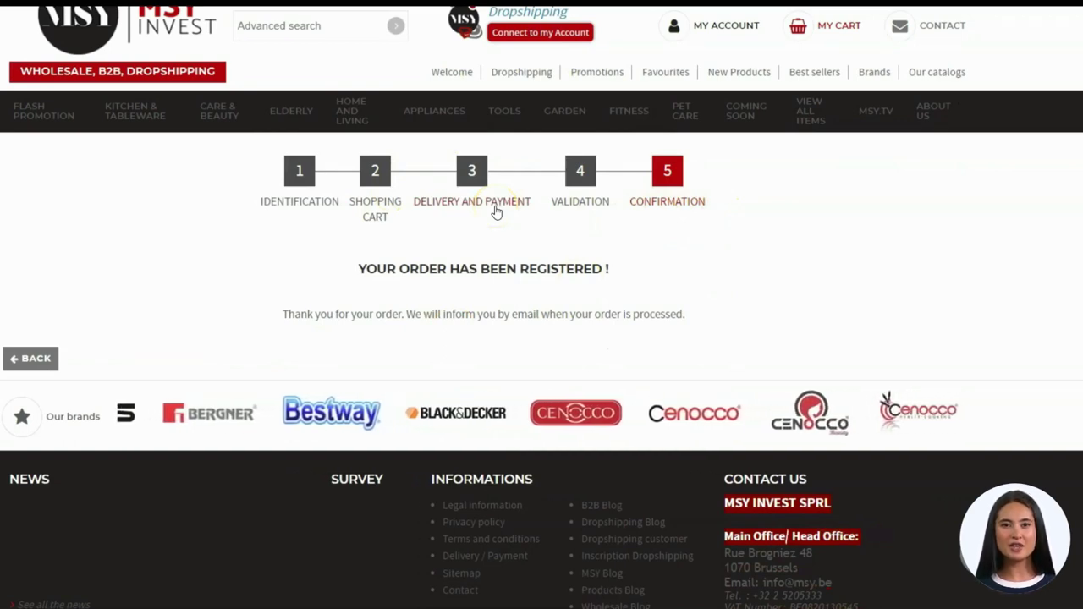
left_click(501, 251)
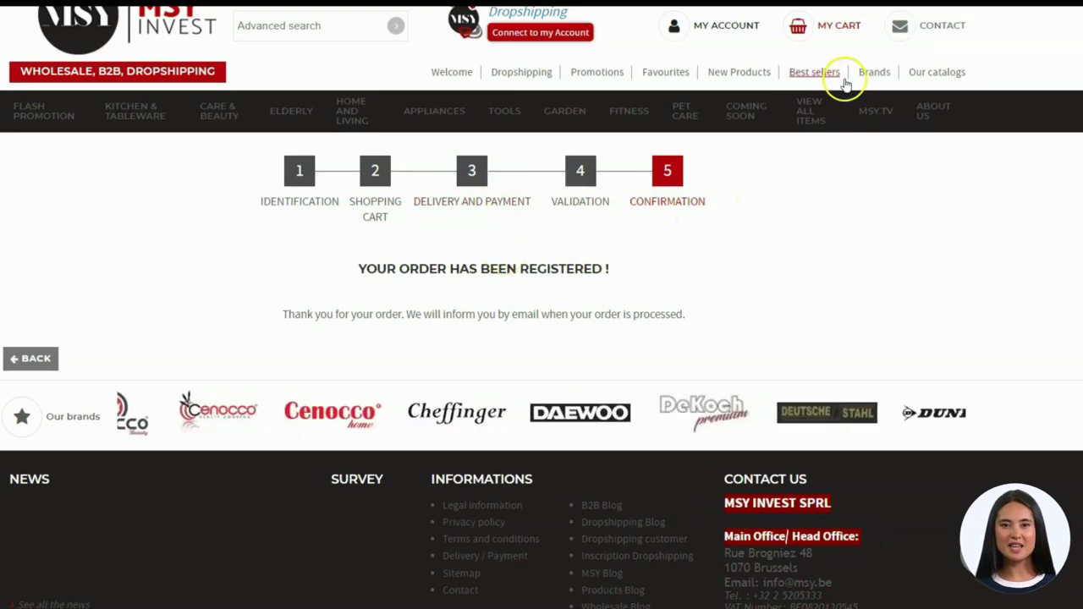
mouse_move(733, 29)
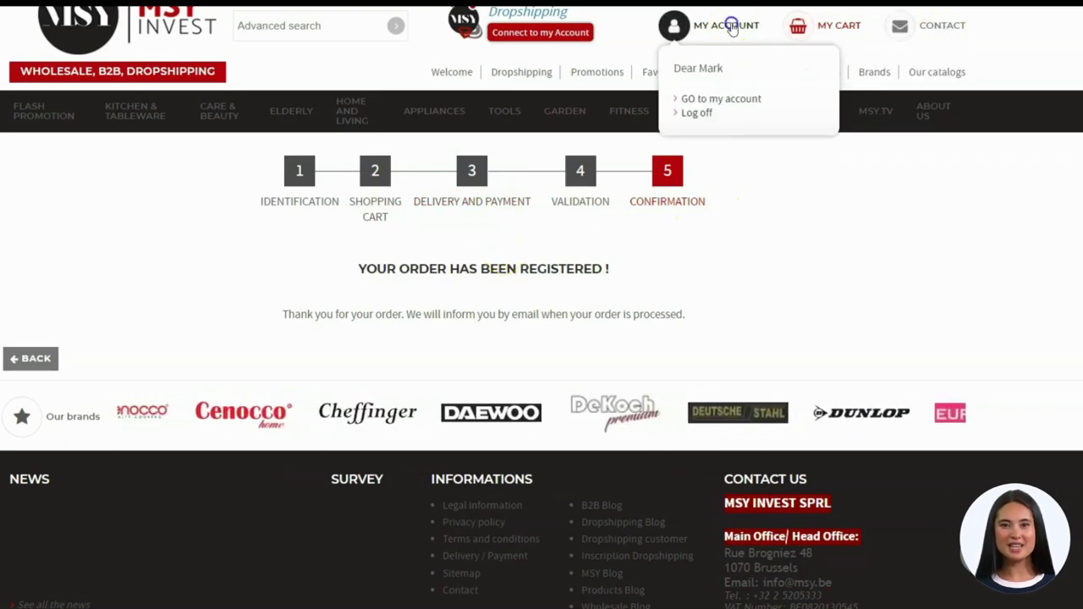
Step: Go to the customer account and open 'Follow-up your orders' to see the order history
left_click(793, 101)
left_click(736, 273)
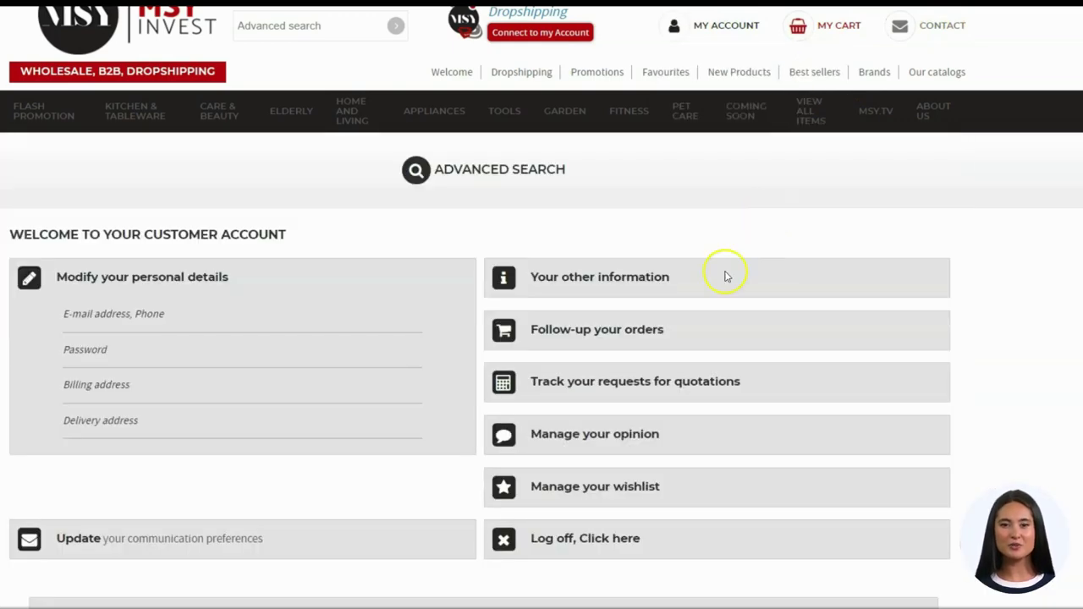
scroll(611, 336, "down", 1)
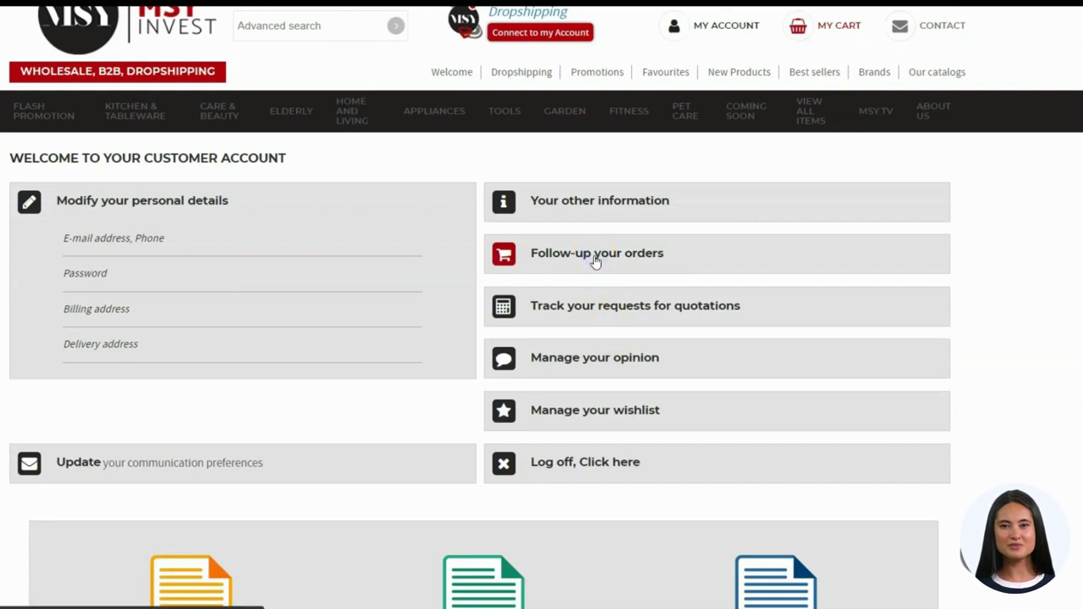
left_click(651, 223)
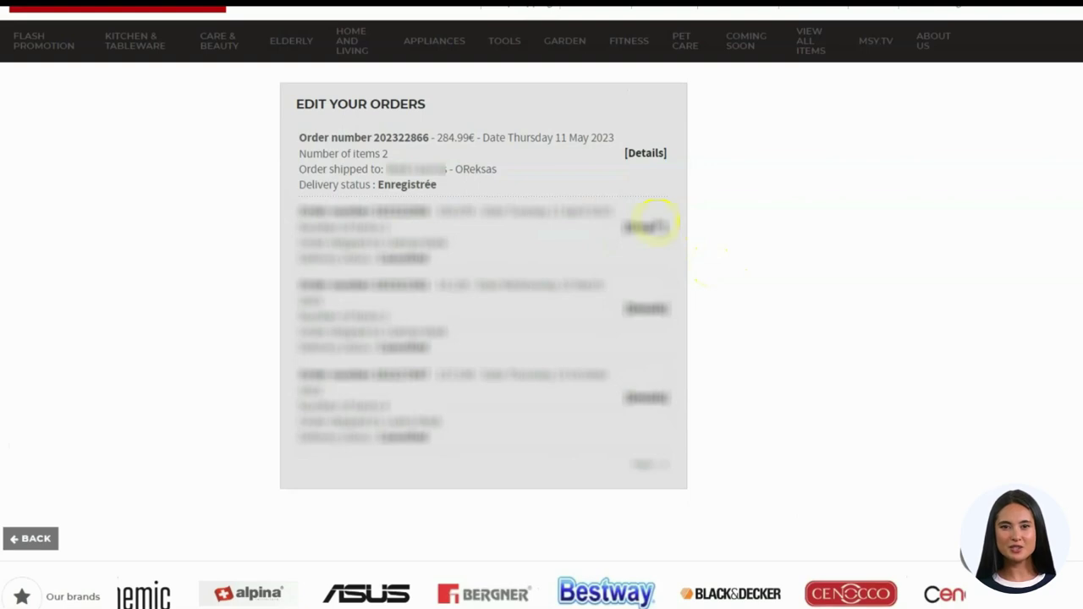
Step: Open the newest order's details and review its three cookware sets and 284.99€ total
left_click(643, 154)
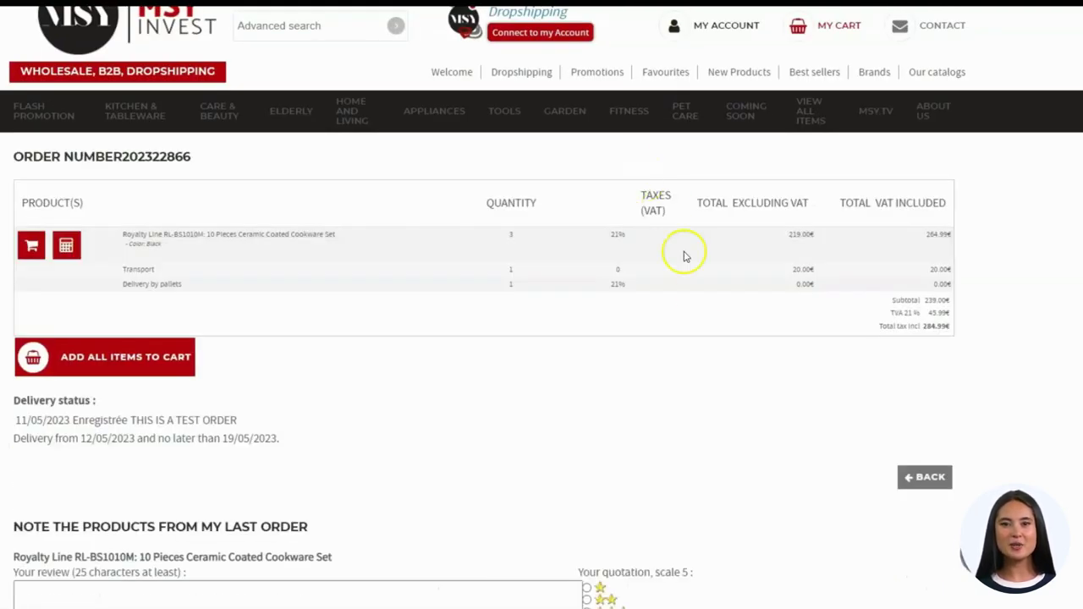
scroll(704, 314, "down", 1)
scroll(704, 320, "down", 1)
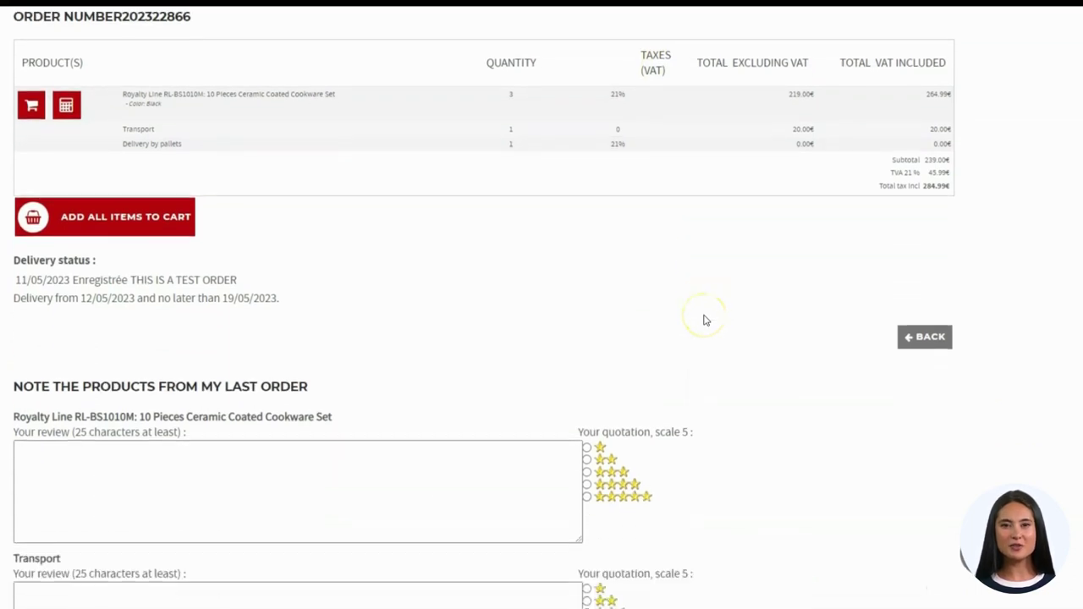
scroll(703, 320, "down", 3)
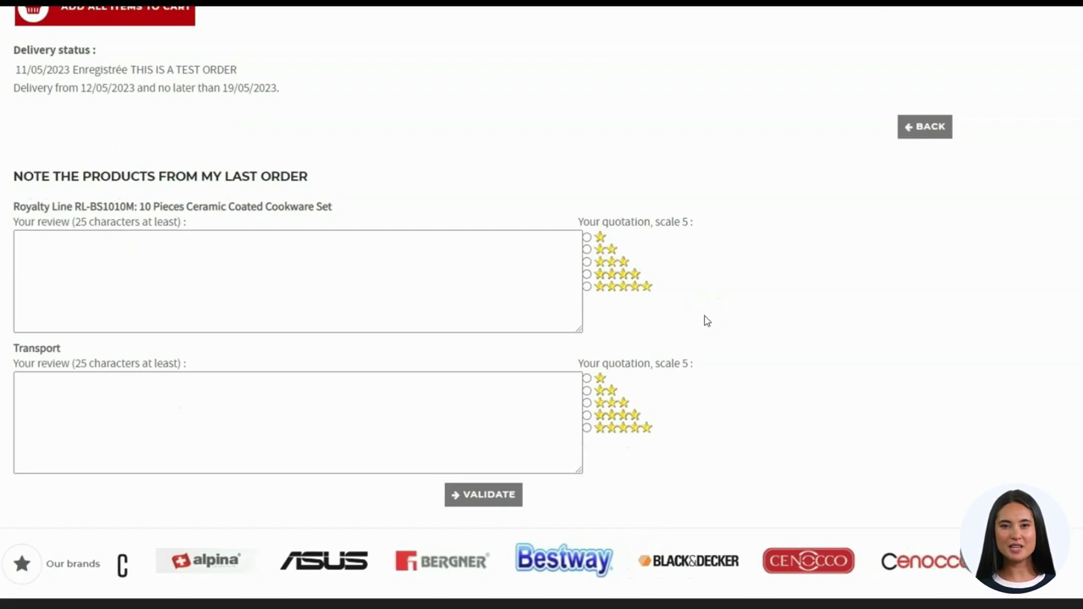
scroll(703, 320, "up", 3)
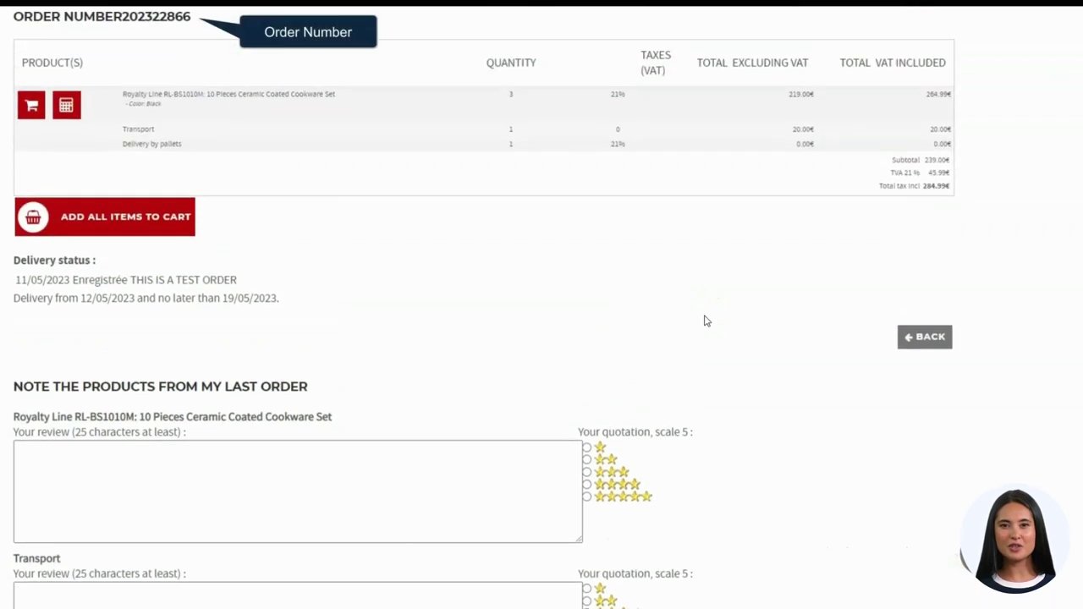